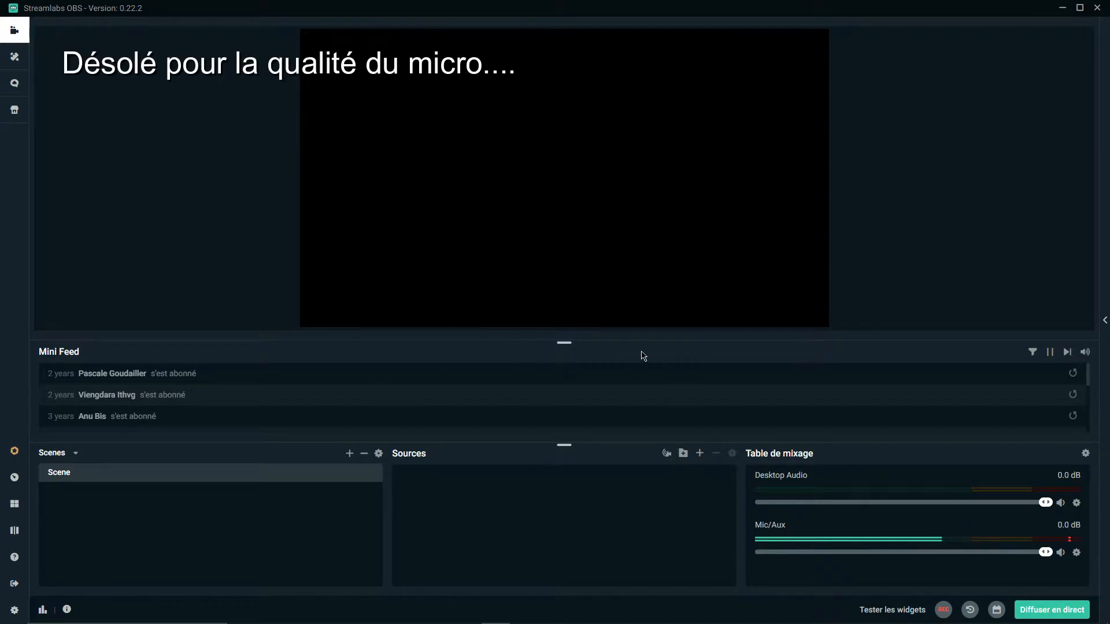
right_click(502, 506)
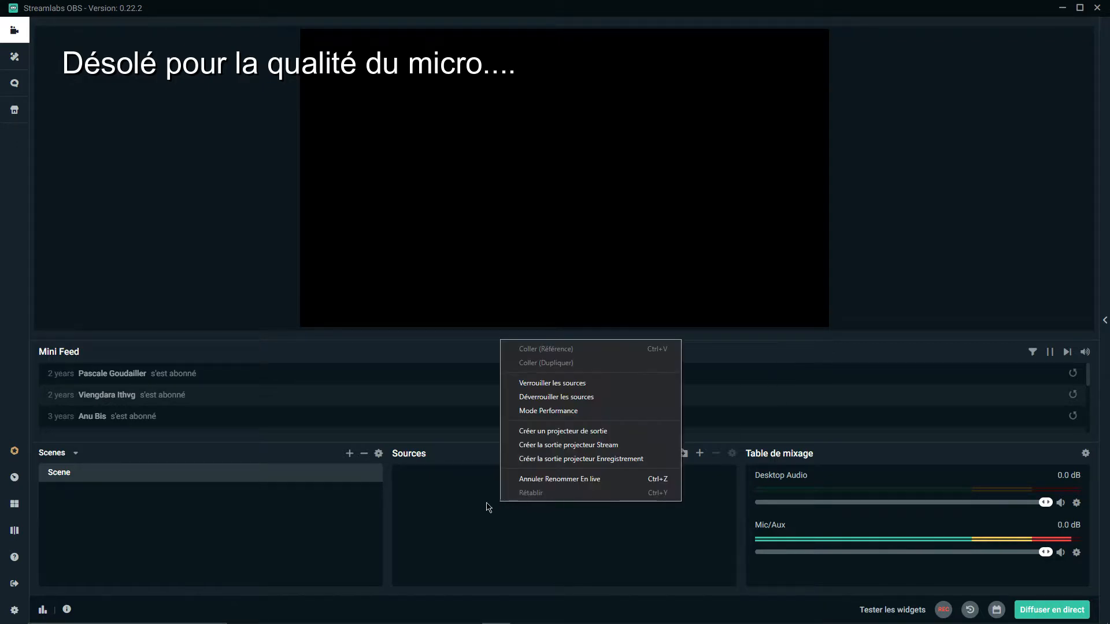
left_click(438, 506)
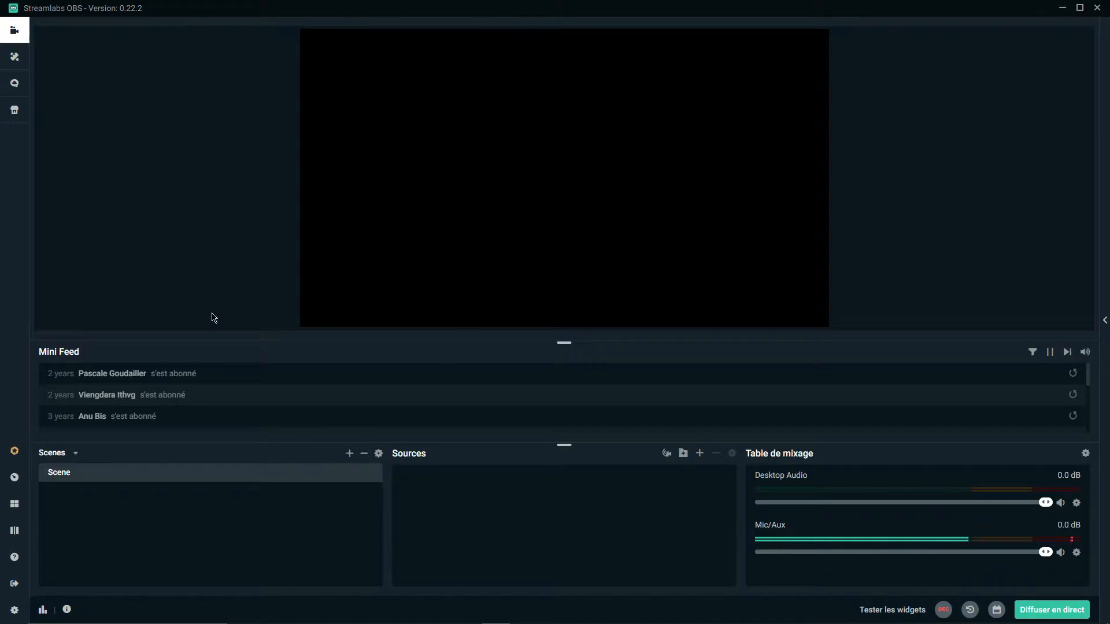
Add a new scene named "En live"
left_click(349, 453)
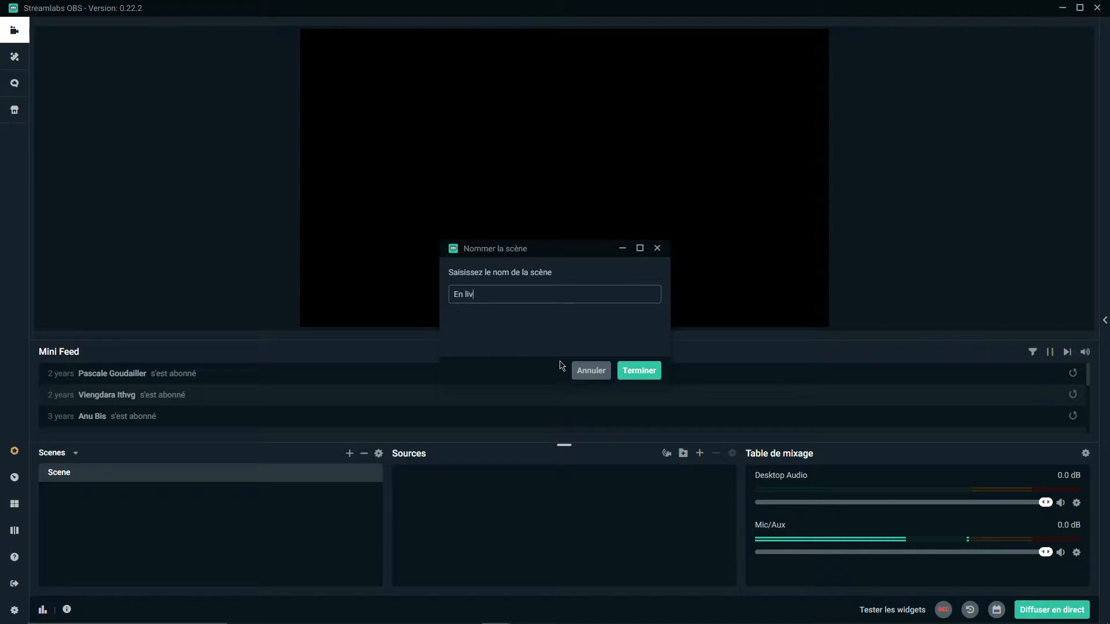
key("Return")
Delete the default scene "Scene" and confirm the deletion
left_click(132, 481)
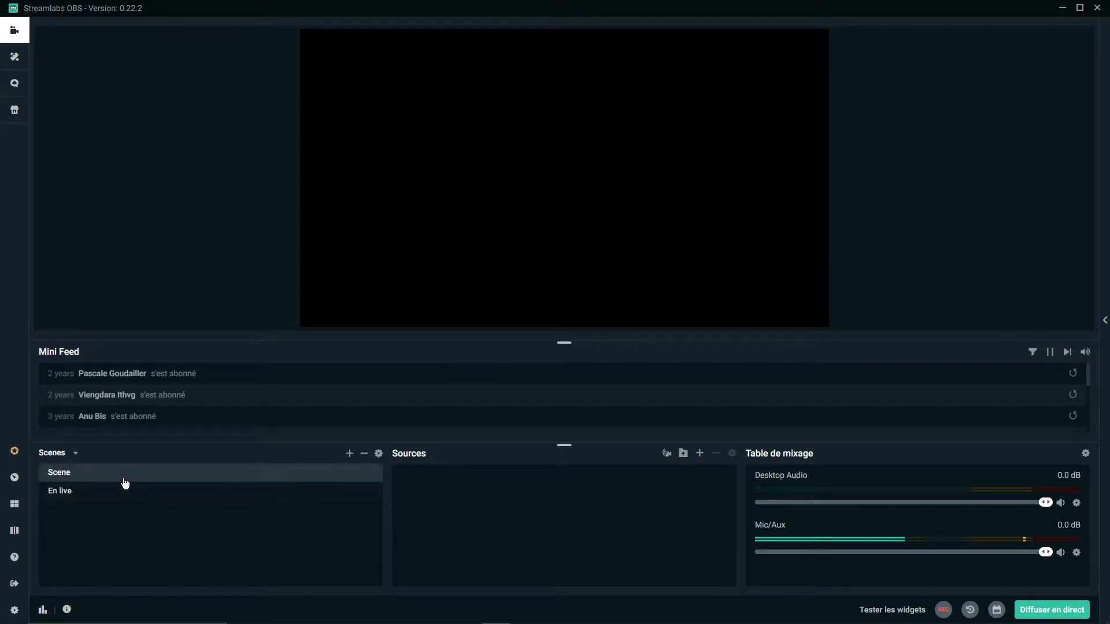
right_click(122, 479)
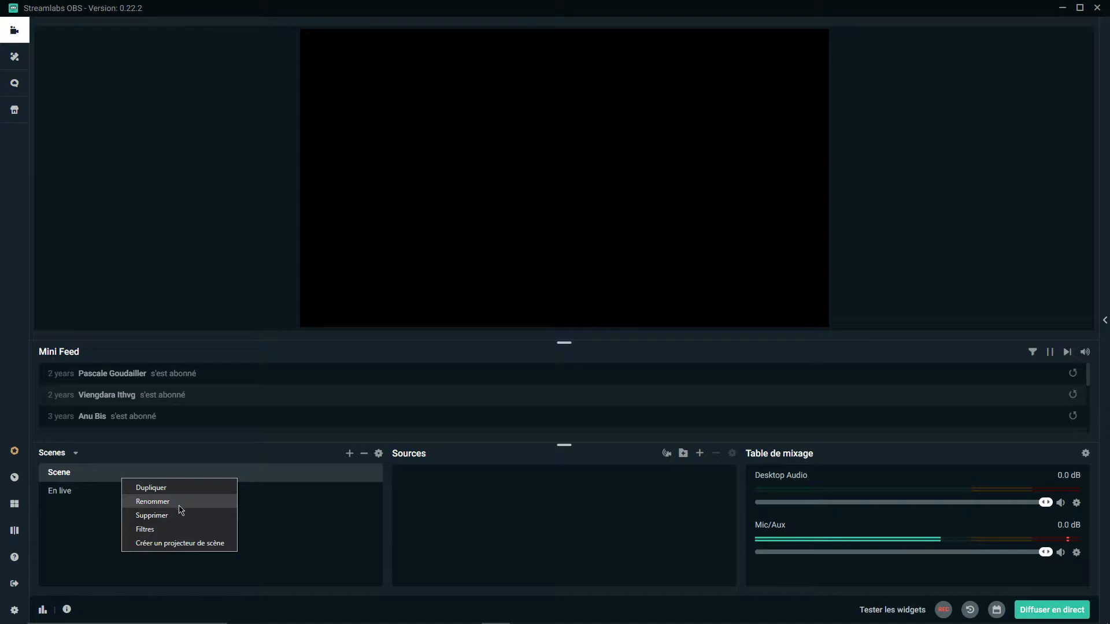
left_click(181, 516)
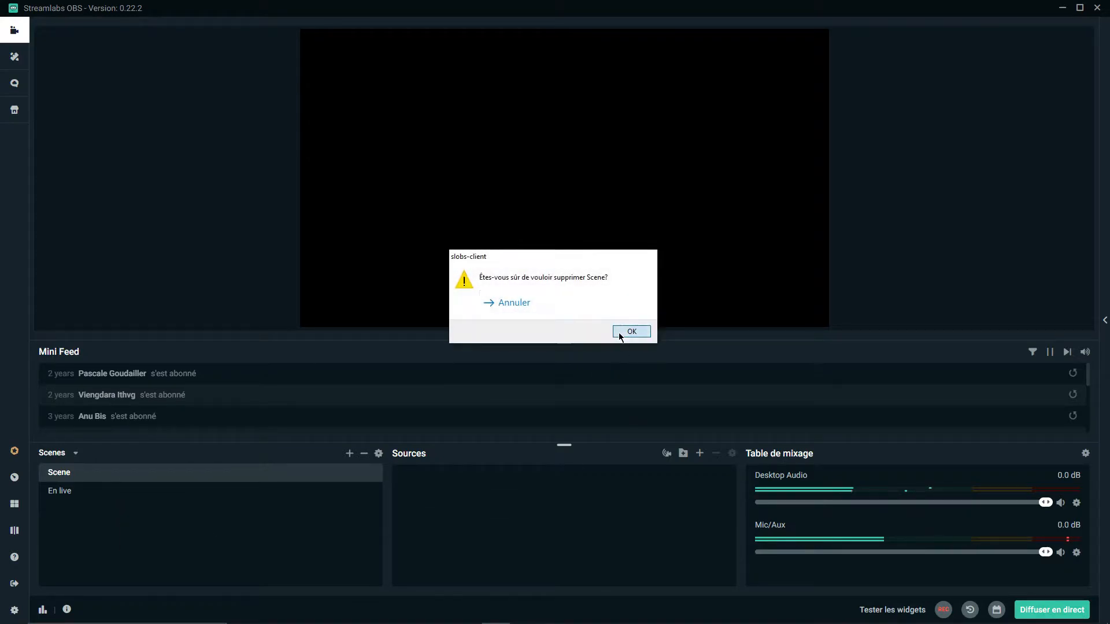
left_click(619, 332)
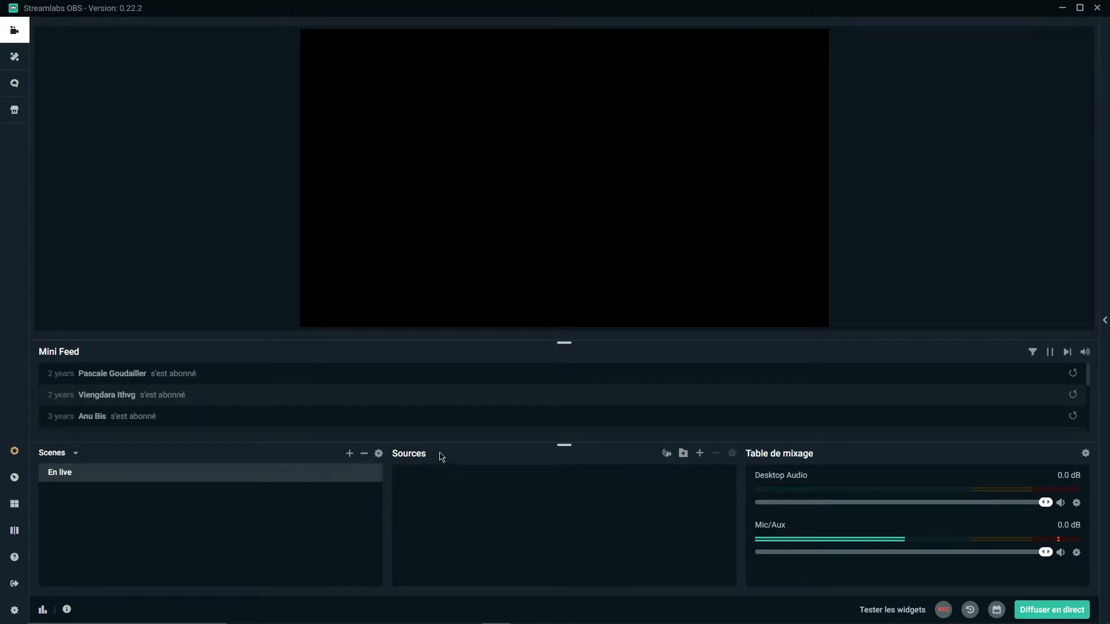
Add a media file source named "Fond animé" to the scene
left_click(700, 454)
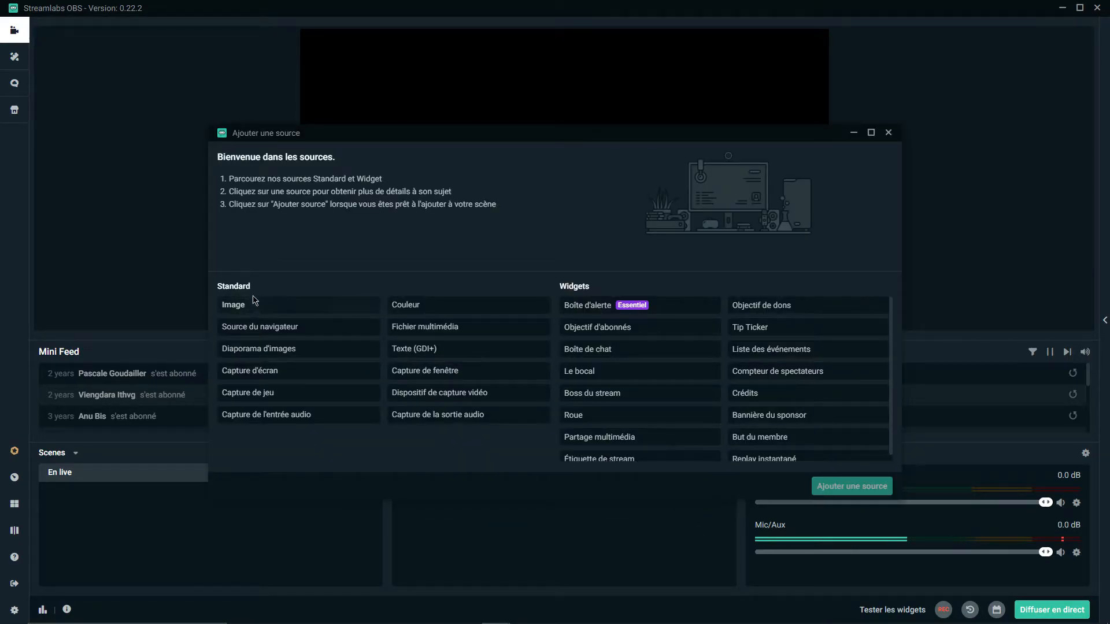
left_click(434, 334)
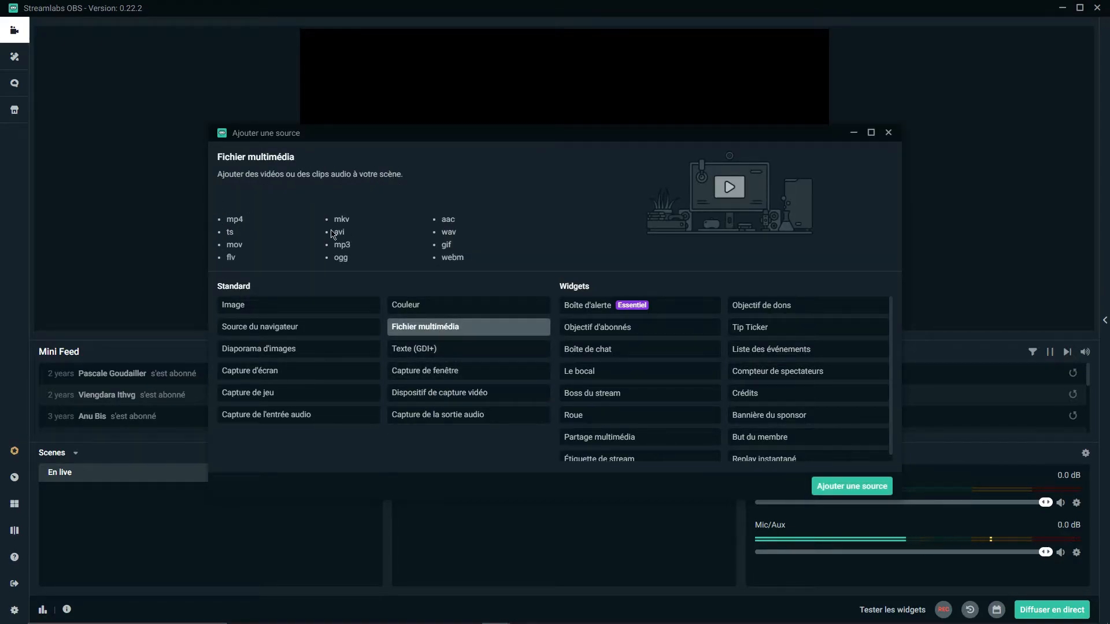
left_click(861, 491)
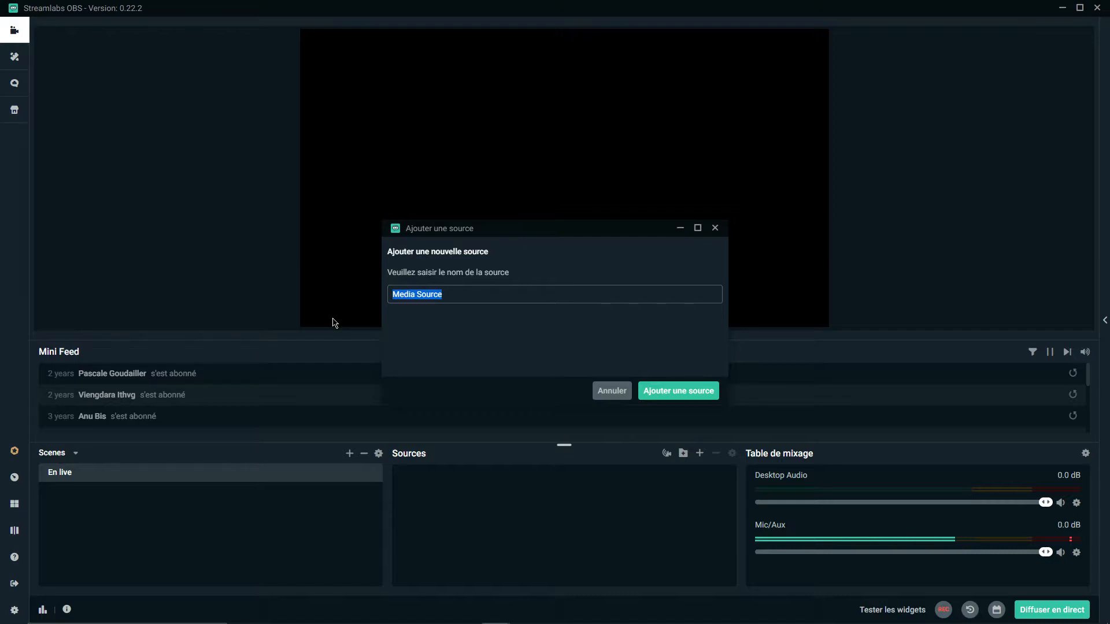
type("Fond animé")
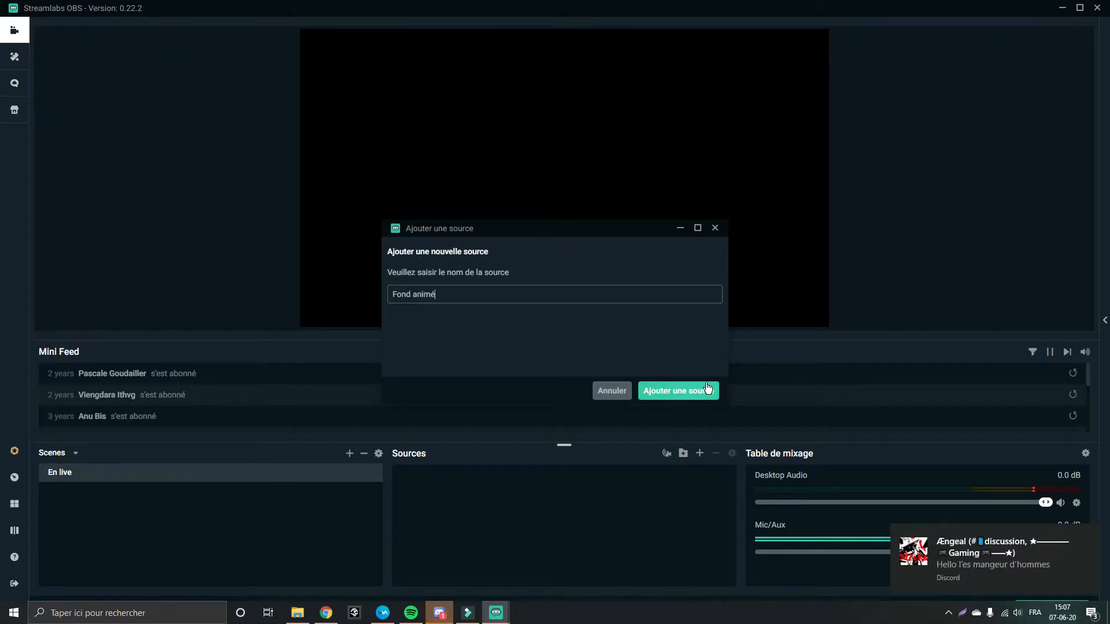
left_click(707, 388)
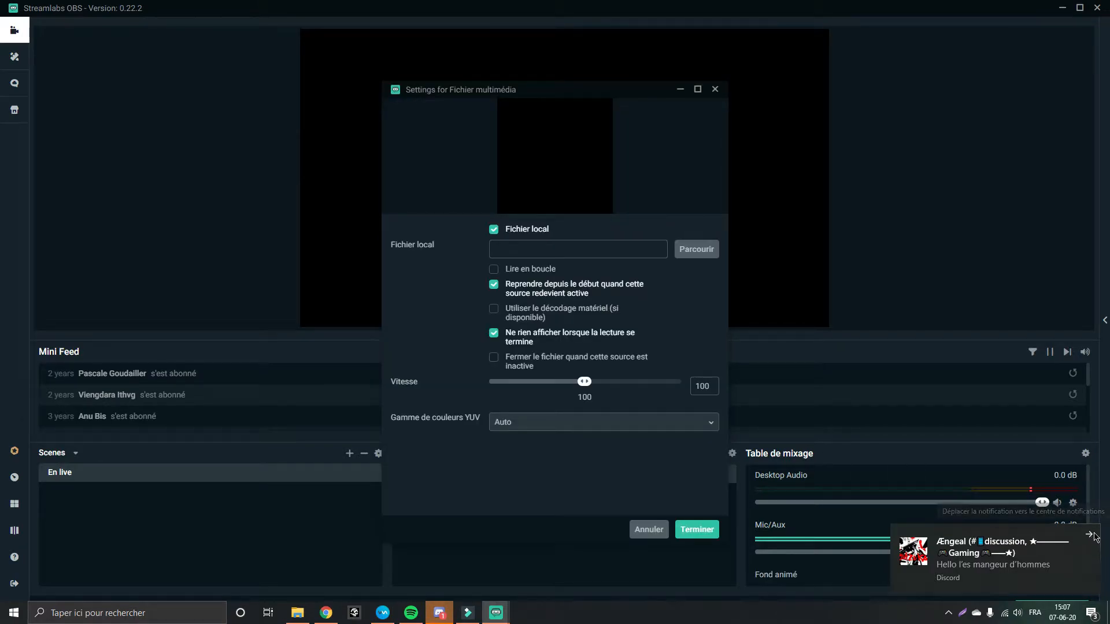
Load D:\AE\Boxes BG_2.avi as the local file of Fond animé, enable loop playback, and finish
left_click(1087, 532)
left_click(688, 260)
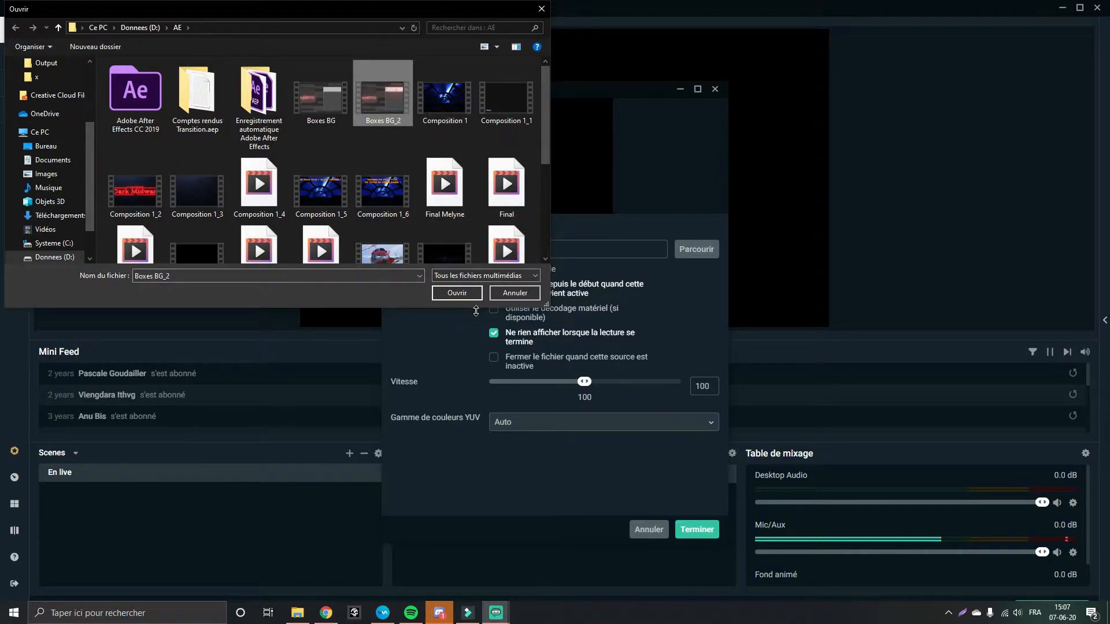
left_click(459, 298)
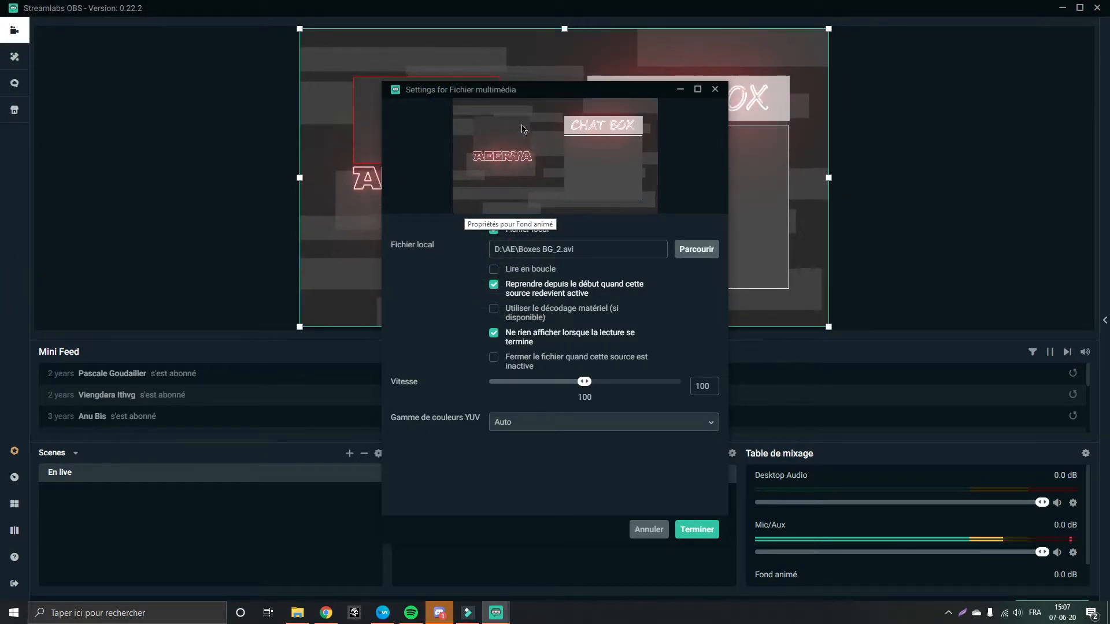
left_click(494, 269)
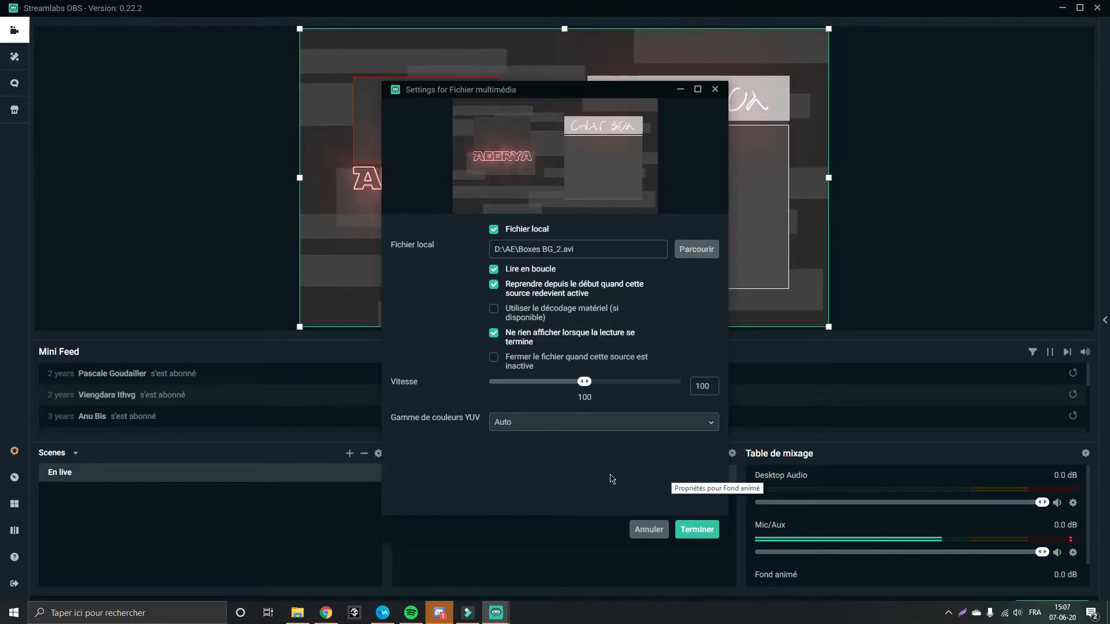
left_click(700, 529)
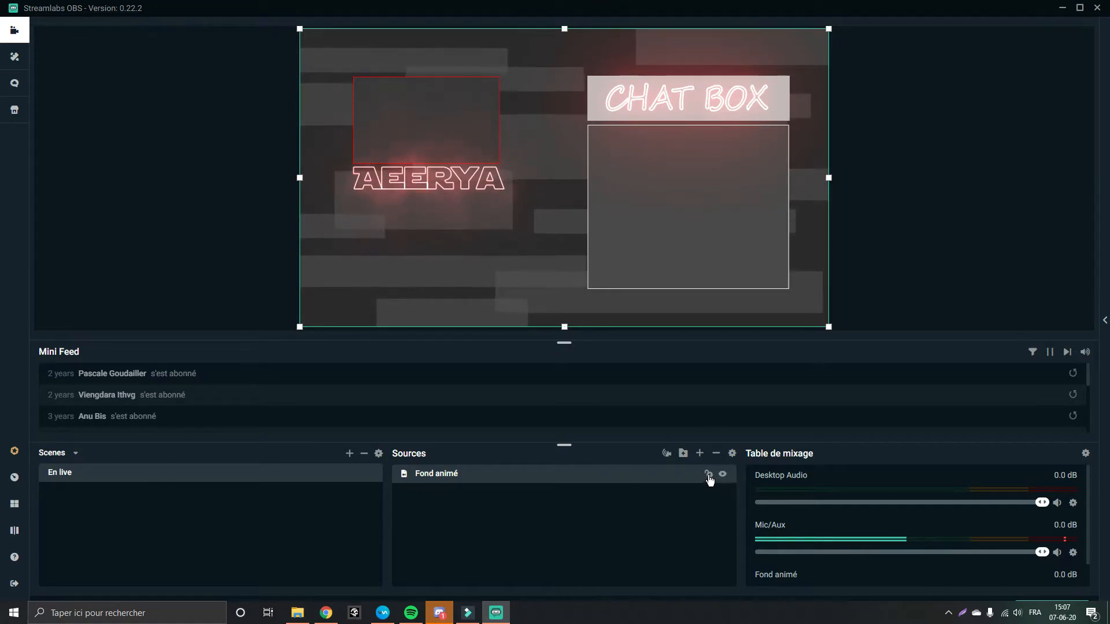
Add another new media file source, not an existing one, named "Musique"
left_click(719, 545)
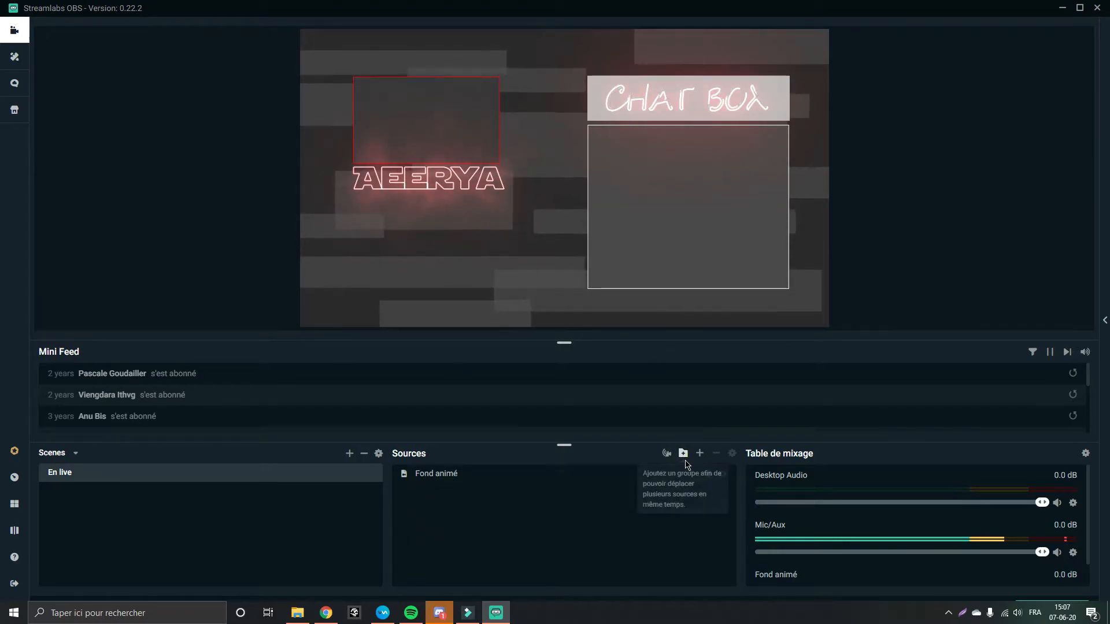
left_click(699, 454)
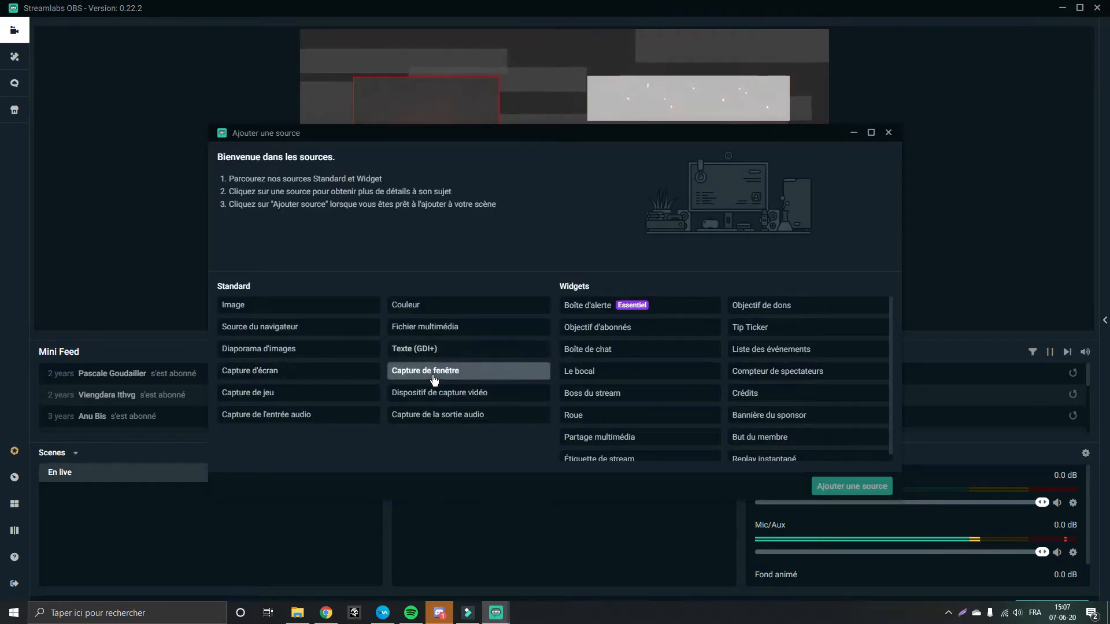
left_click(436, 328)
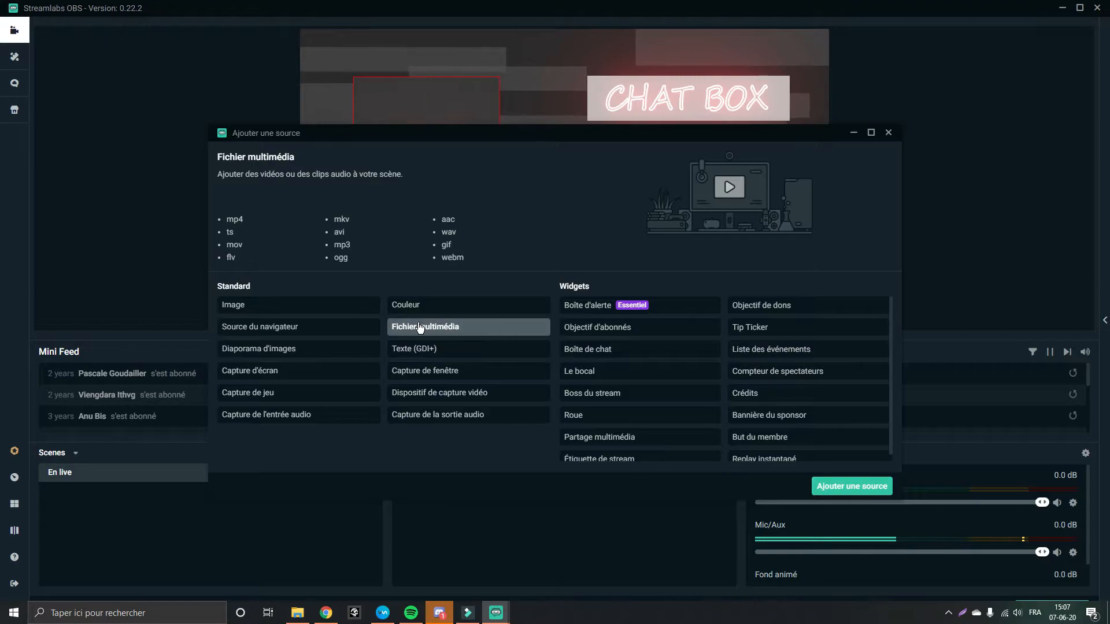
left_click(852, 491)
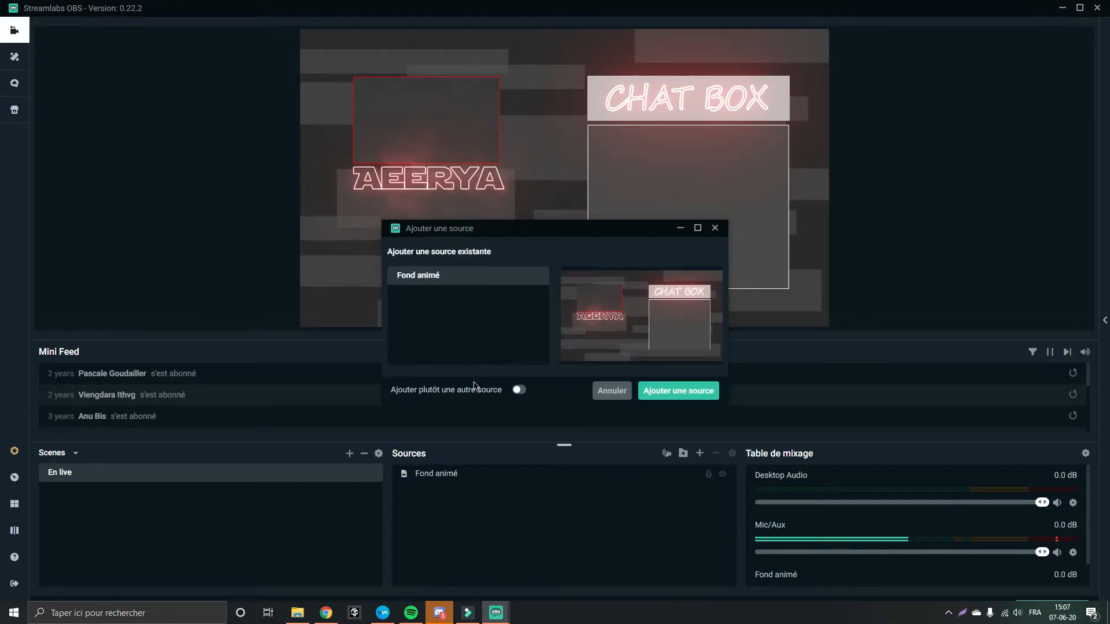
left_click(517, 390)
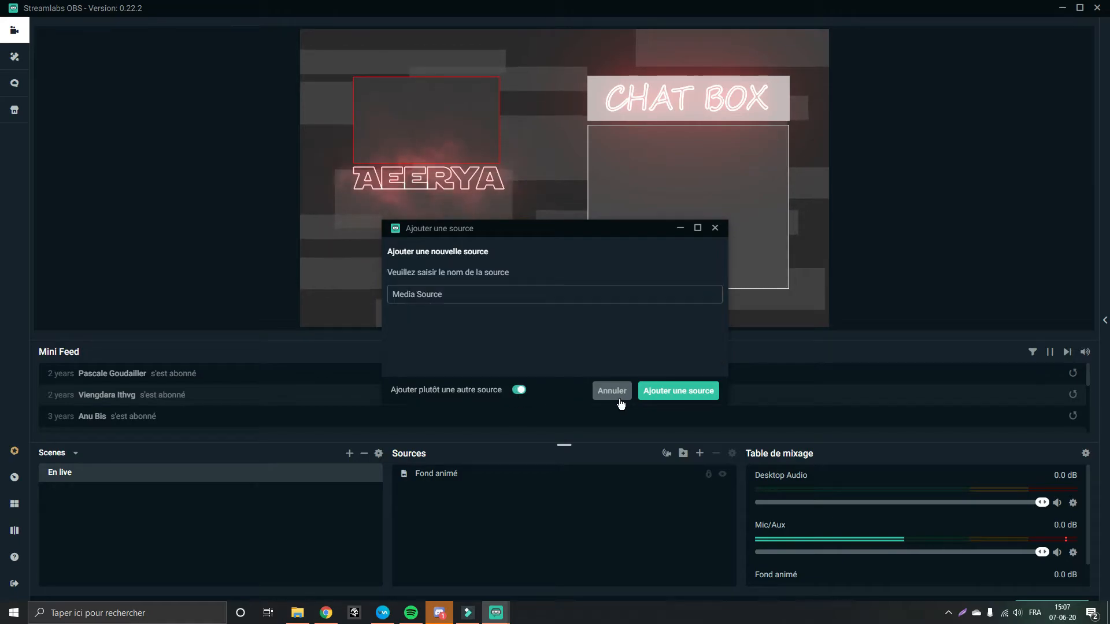
left_click(464, 292)
type("ML")
type("usique")
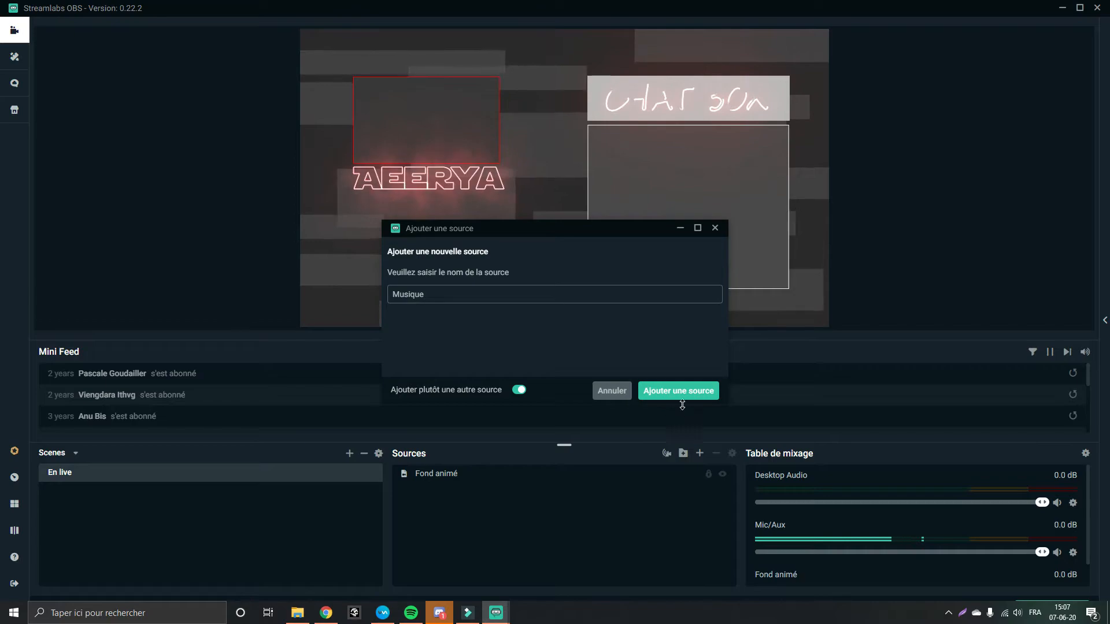
left_click(680, 394)
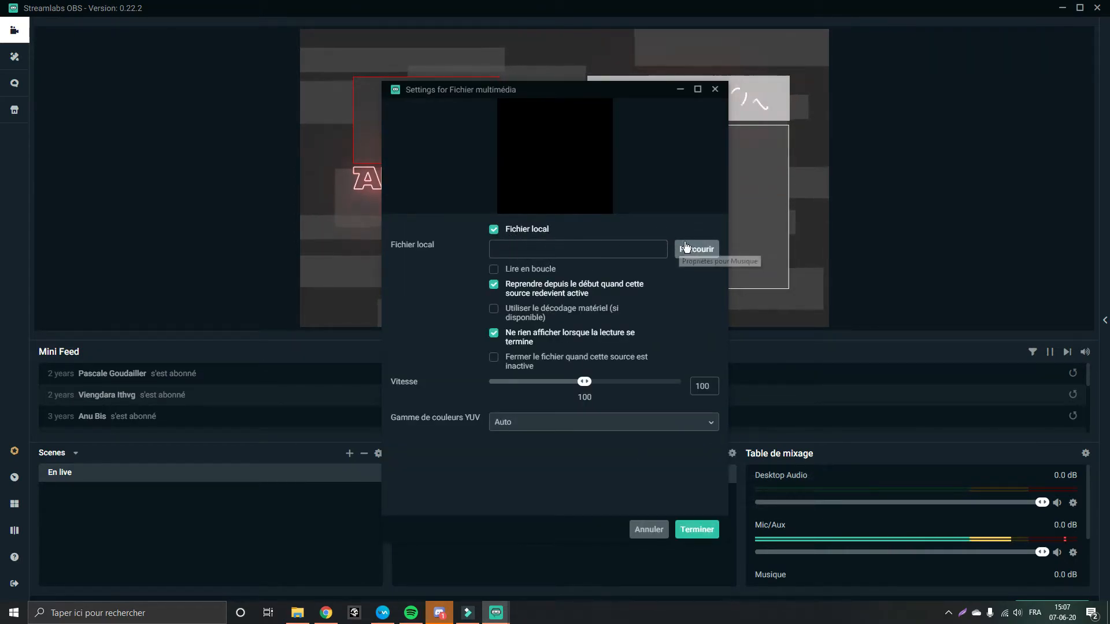
Enable loop playback for the Musique source and finish its settings
left_click(494, 270)
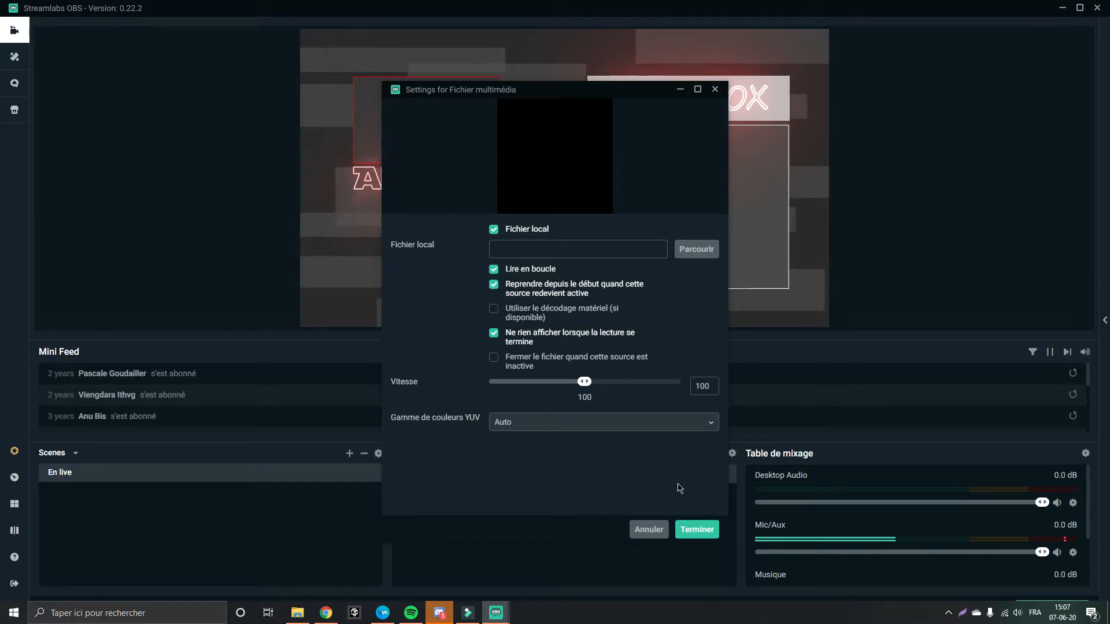
left_click(697, 530)
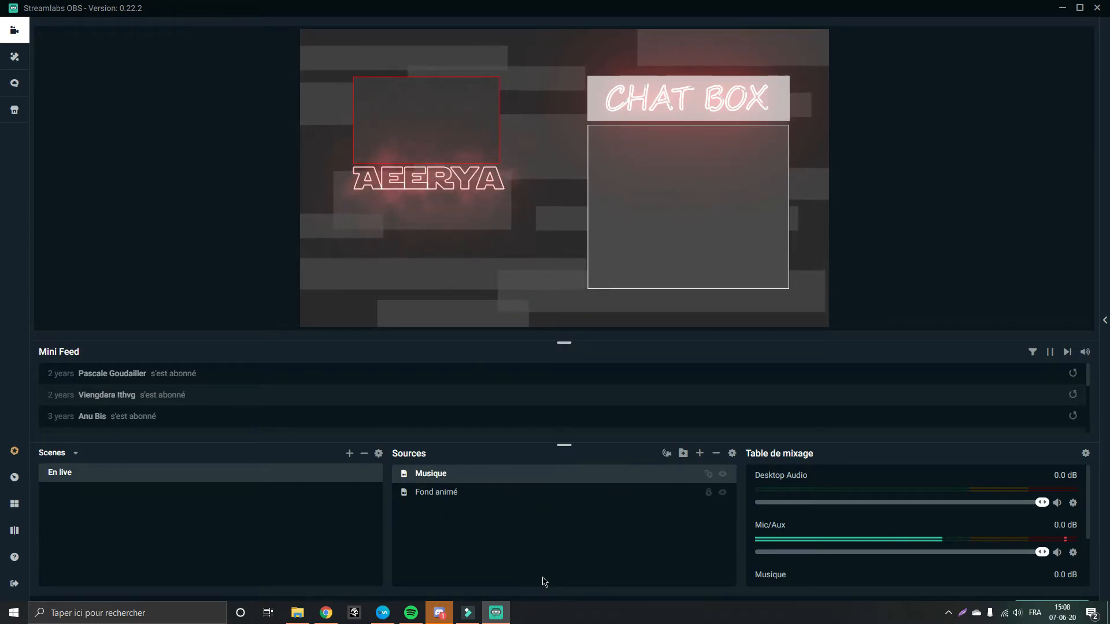
right_click(468, 538)
left_click(414, 523)
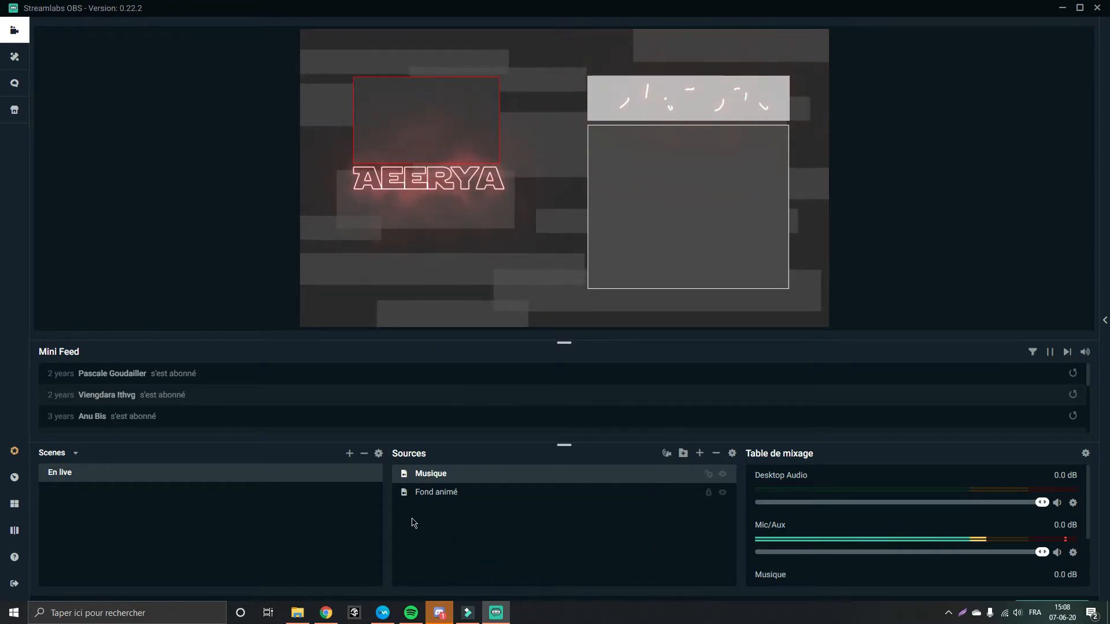
Add a video capture device source named "Caméra"
left_click(699, 453)
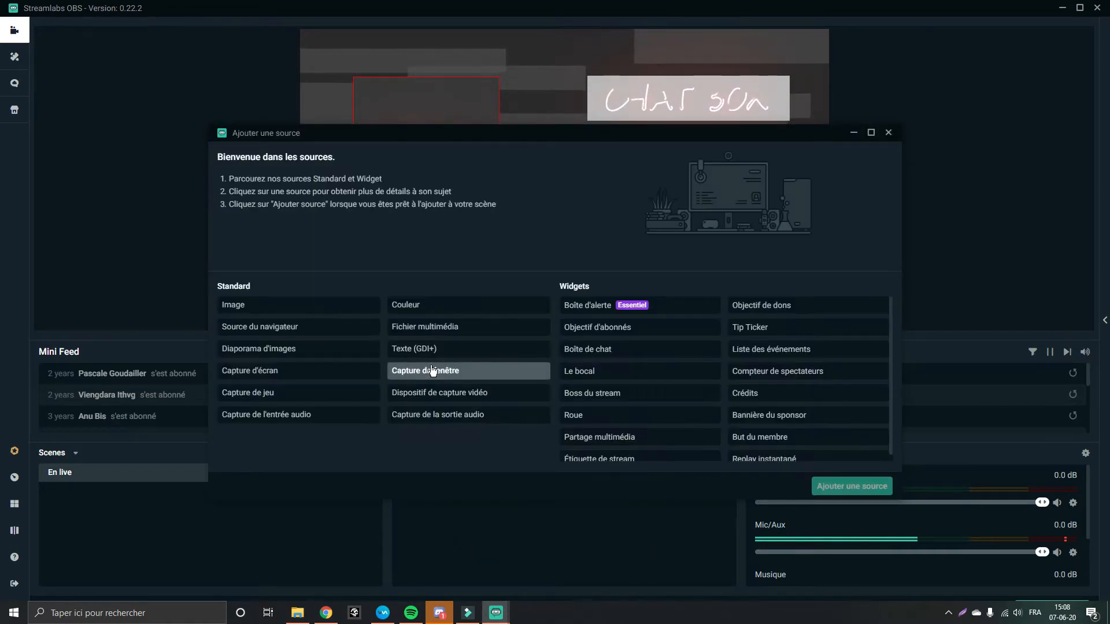
left_click(433, 393)
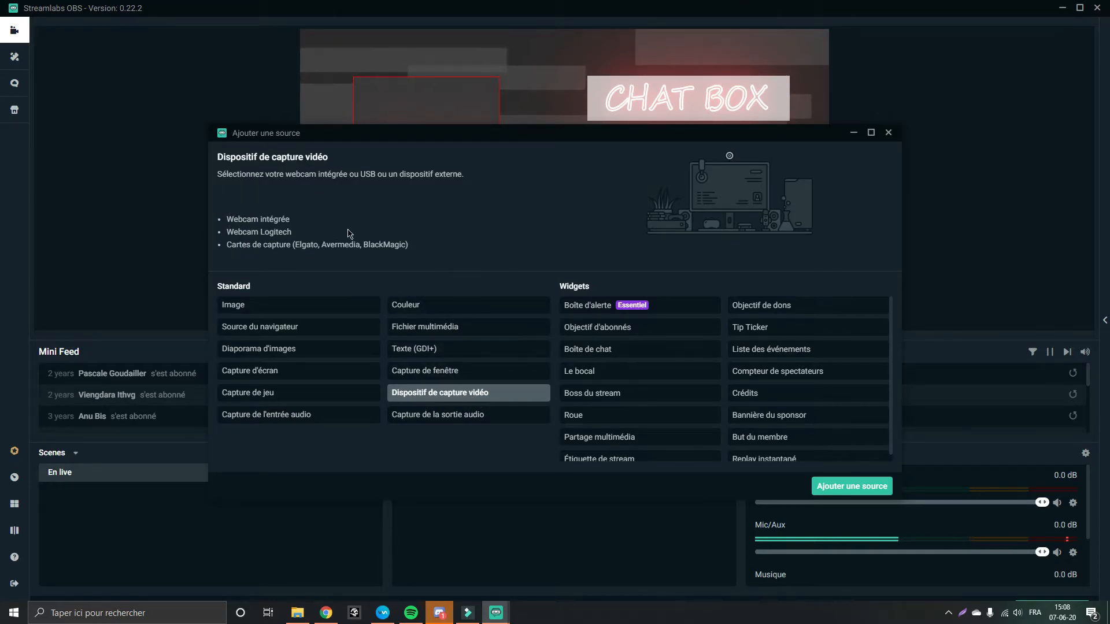
left_click(852, 486)
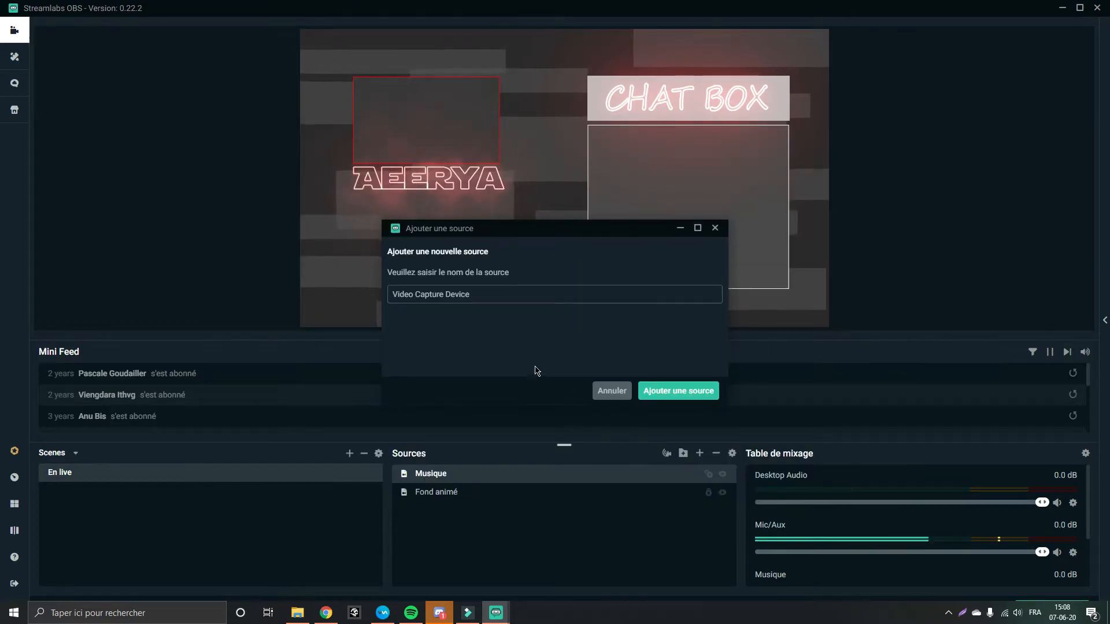
key("ctrl+a")
key("BackSpace")
type("Camé")
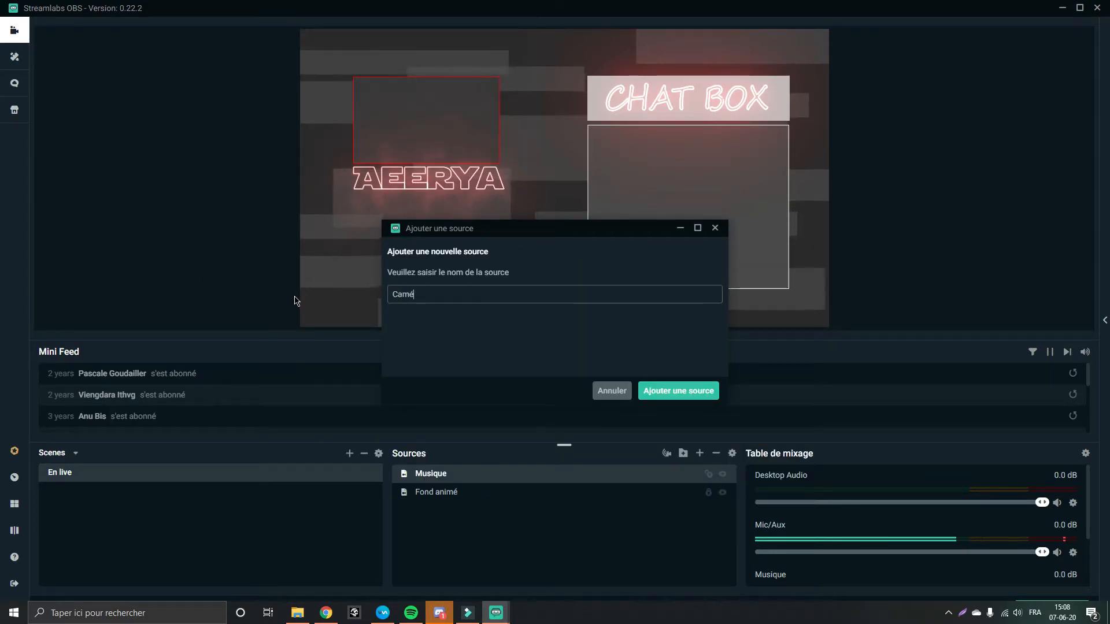
left_click(664, 393)
Examine the video capture device settings, then close them with the defaults
scroll(564, 365, "down", 3)
scroll(562, 439, "up", 3)
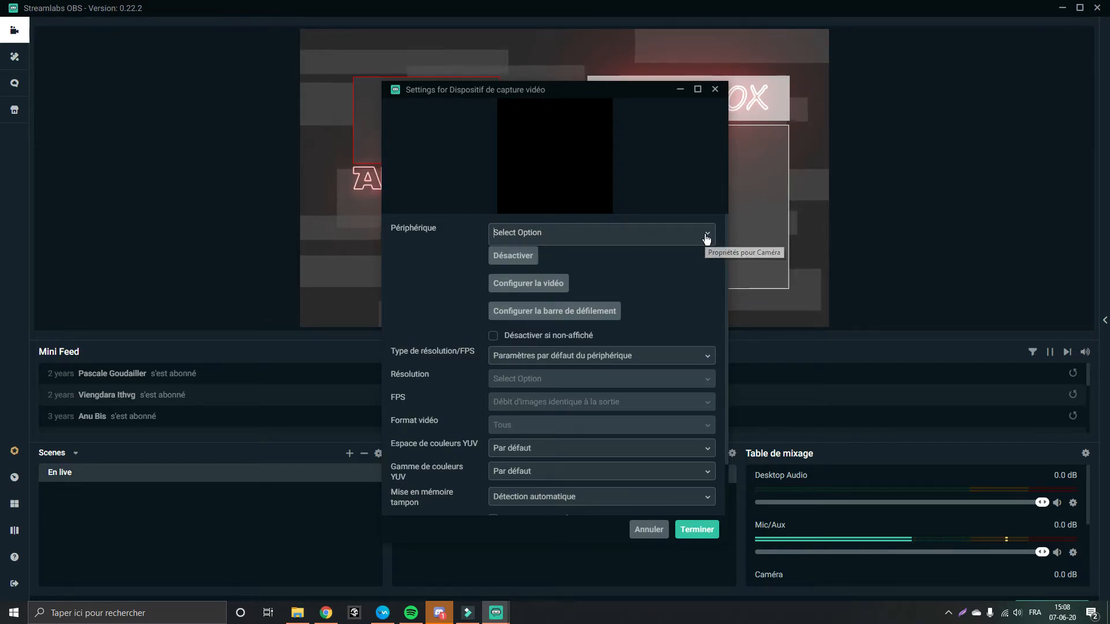
scroll(572, 359, "down", 2)
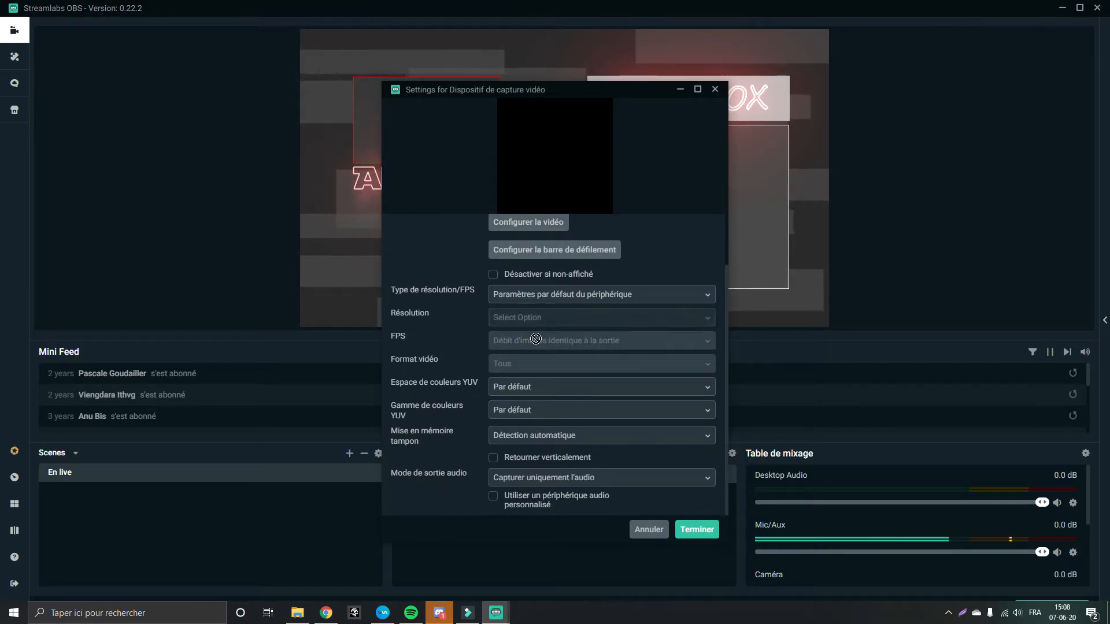
scroll(488, 355, "up", 1)
scroll(509, 413, "up", 1)
scroll(573, 439, "down", 2)
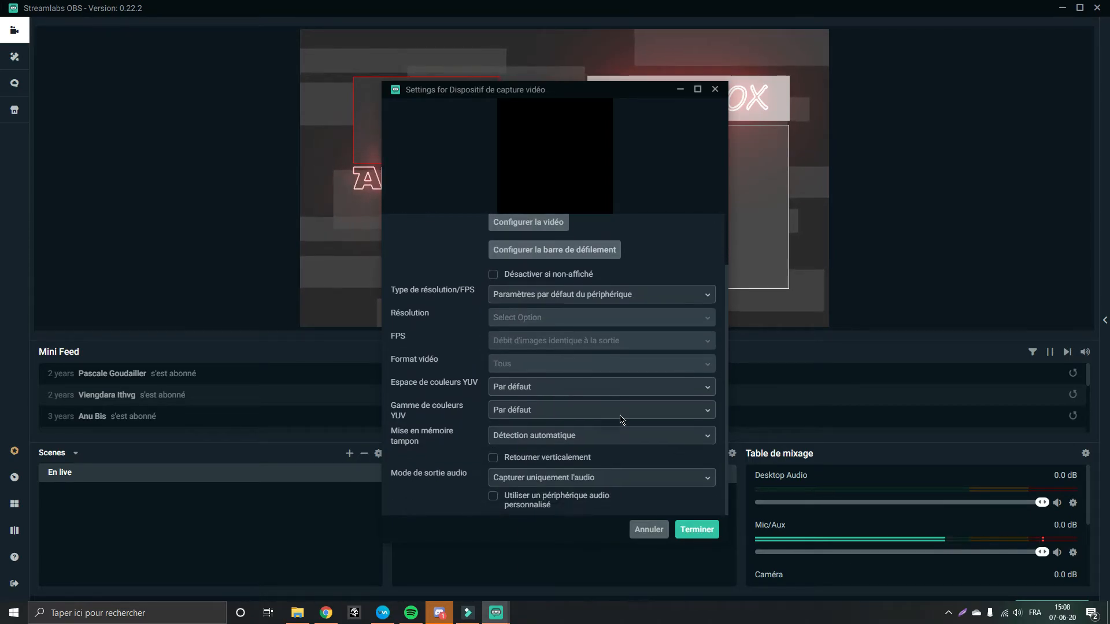
scroll(555, 454, "up", 1)
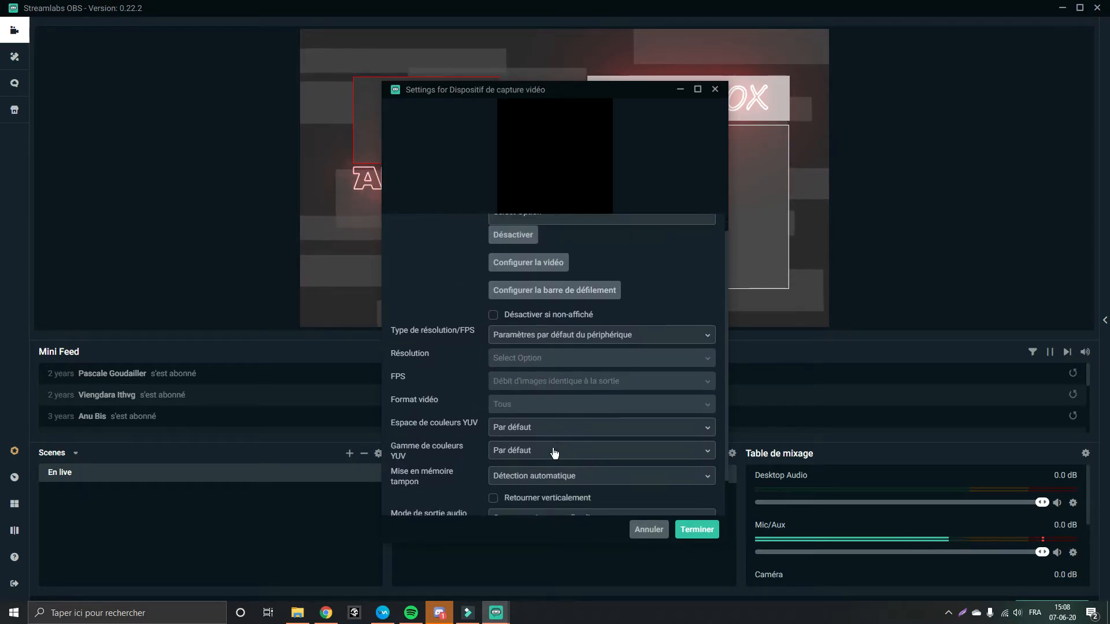
scroll(578, 403, "down", 1)
left_click(705, 528)
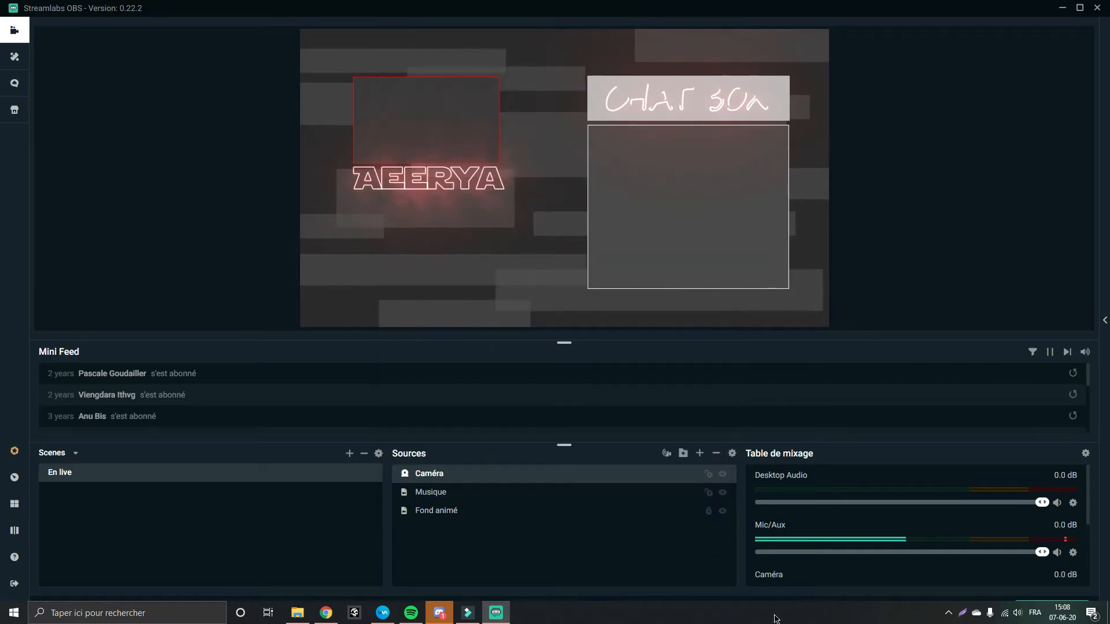
mouse_move(434, 477)
left_mouse_down()
mouse_move(434, 515)
mouse_move(436, 473)
left_mouse_up()
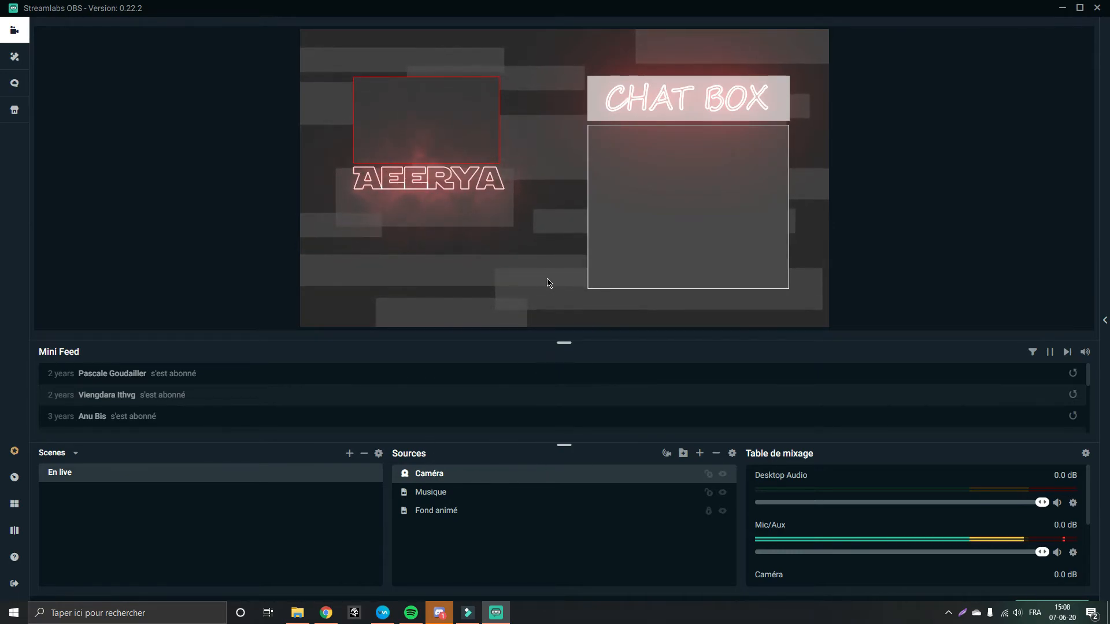
left_click_drag(425, 475, 426, 486)
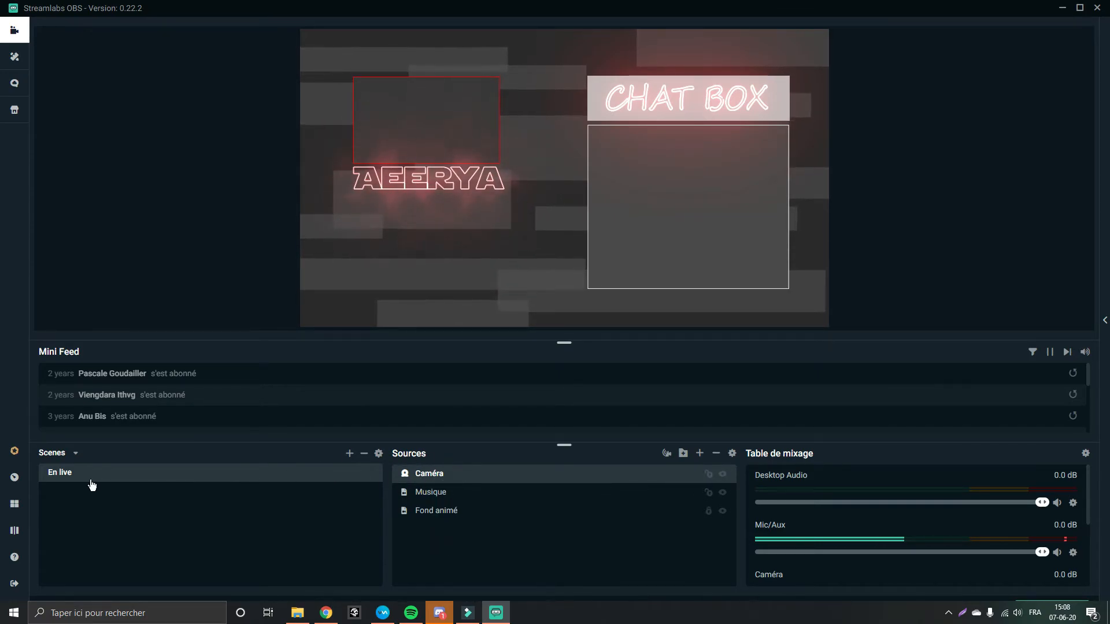
Add a new scene named "Le live débute"
left_click(349, 454)
key("ctrl+a")
type("Le liive d")
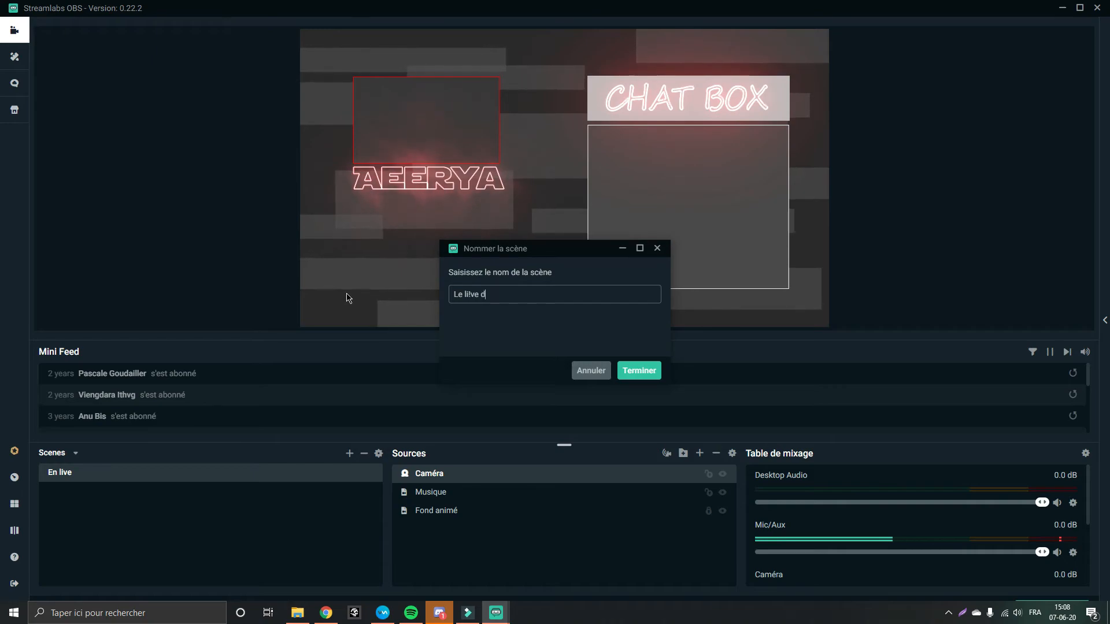
key("BackSpace")
key("BackSpace")
key("BackSpace")
key("BackSpace")
key("BackSpace")
type("ve ")
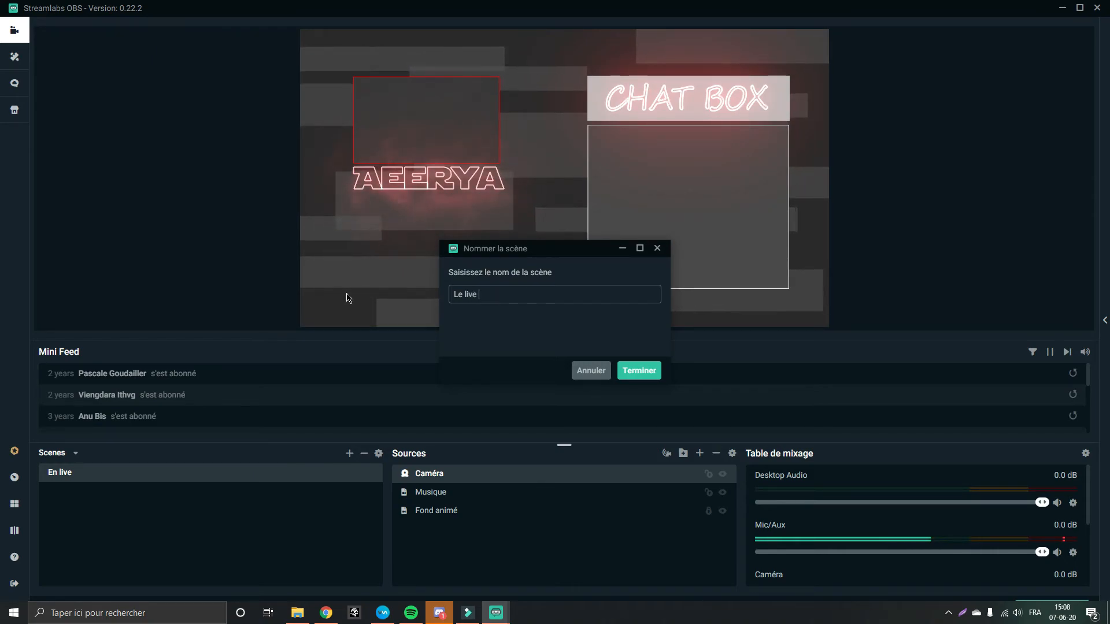
type("débute")
key("Return")
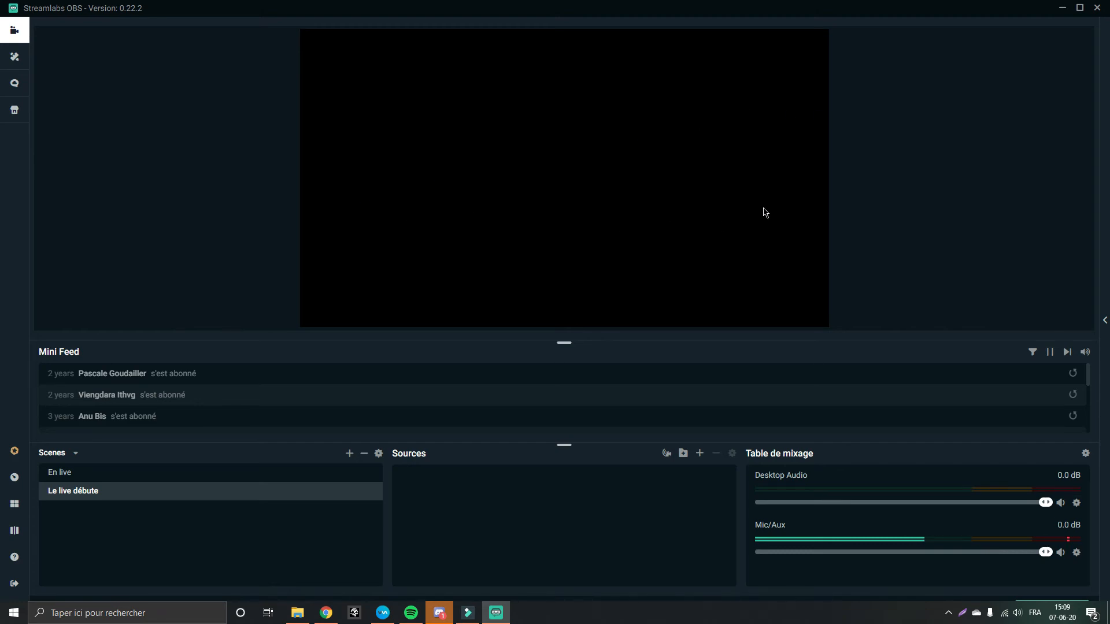
Switch back to the En live scene and lock the Musique and Caméra sources
left_click(322, 472)
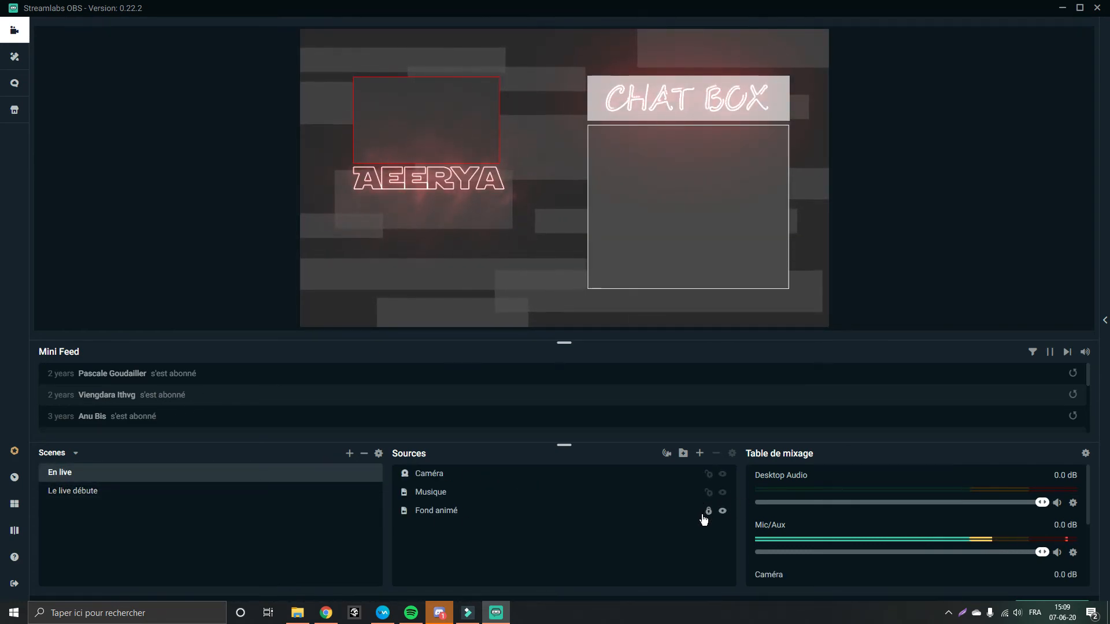
left_click(708, 493)
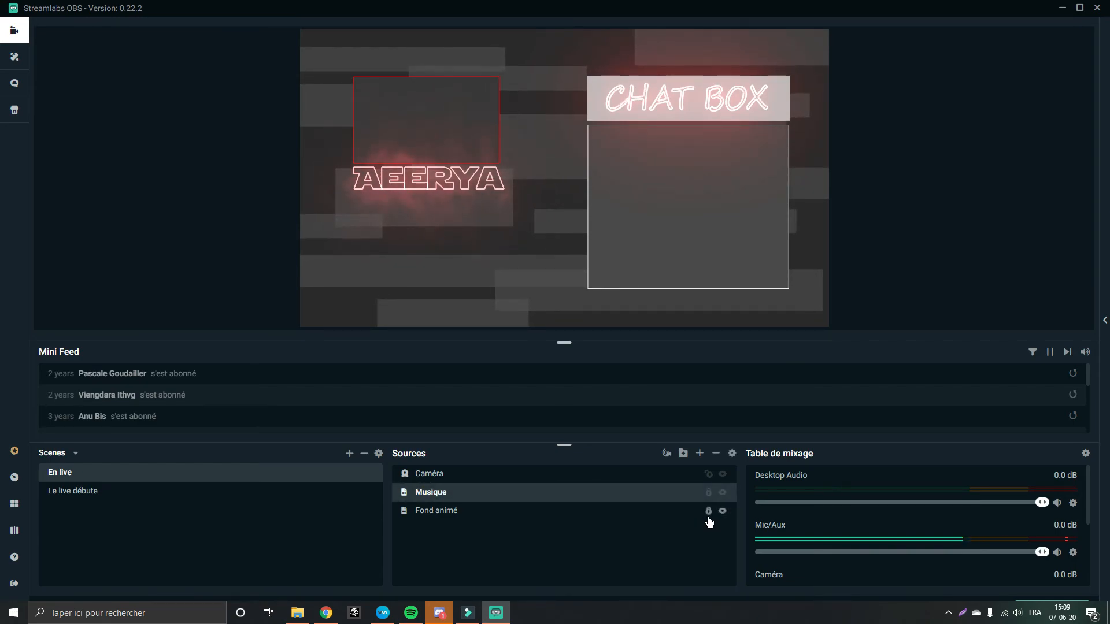
left_click(709, 474)
left_click(520, 263)
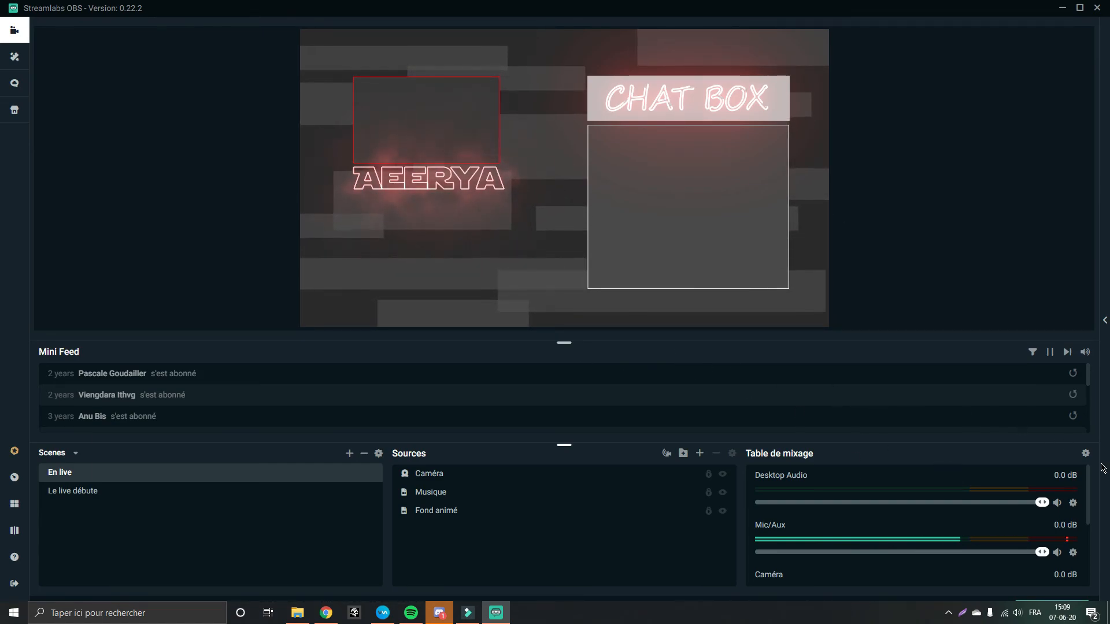
scroll(898, 533, "down", 3)
scroll(897, 534, "up", 3)
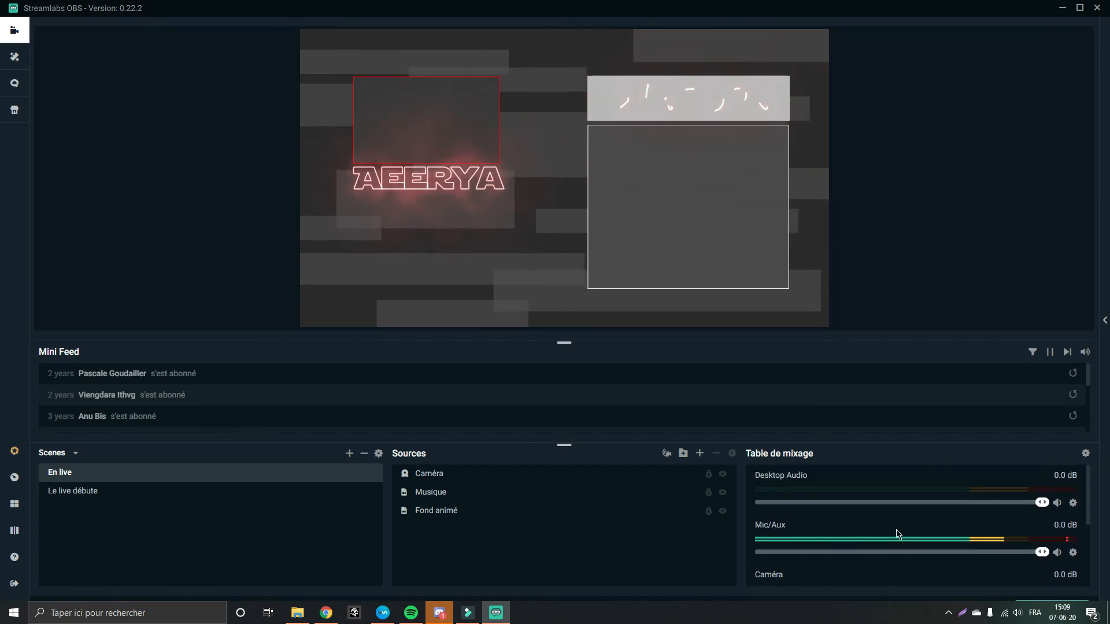